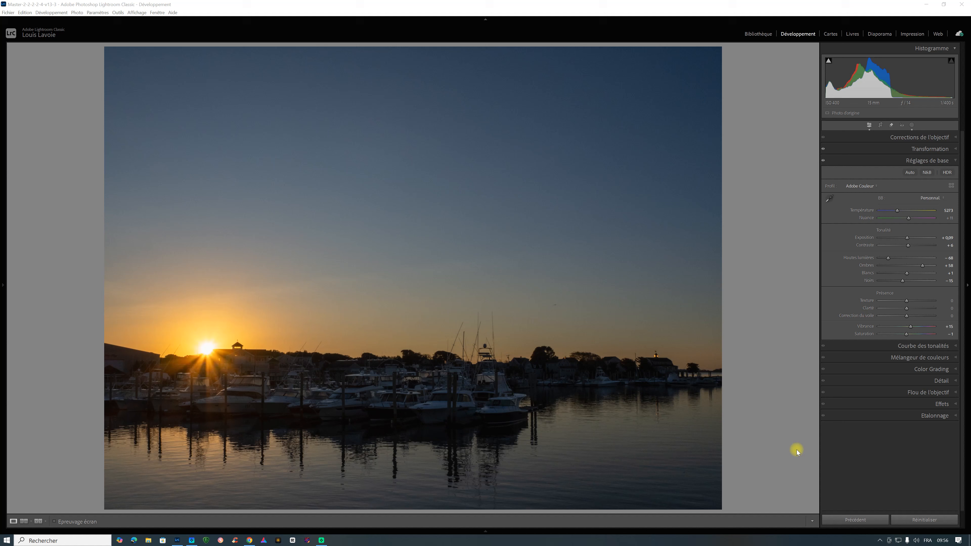
Create a radial gradient mask as a wide ellipse centred on the setting sun in the harbour photo.
click(200, 376)
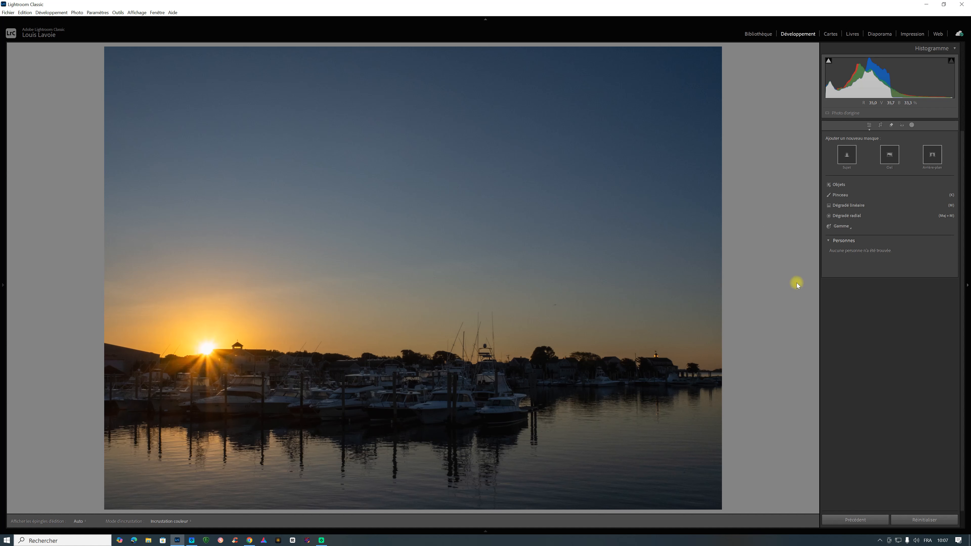
click(840, 216)
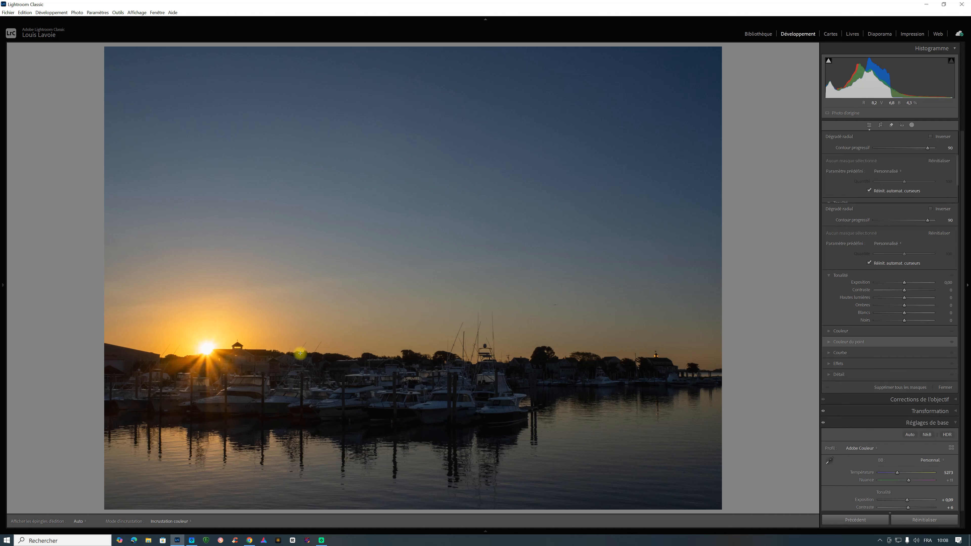
drag(206, 349, 267, 382)
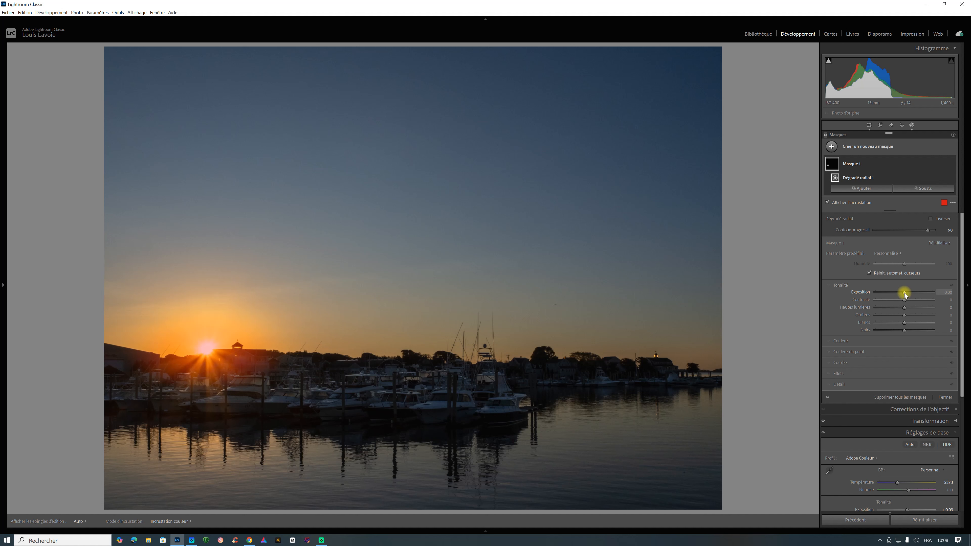
Raise the sun mask's exposure slightly and set the radial gradient's feather to 100.
drag(905, 293, 905, 293)
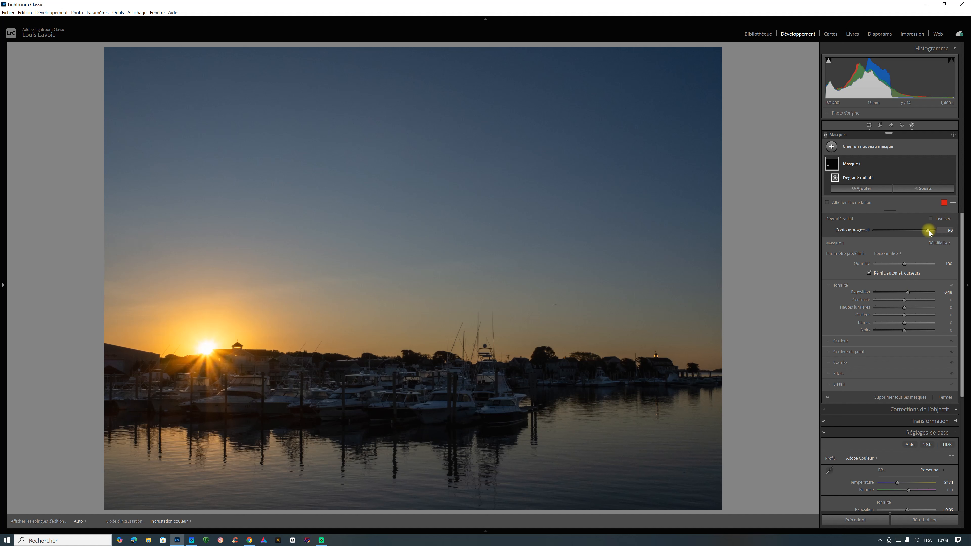
drag(929, 233, 938, 233)
drag(937, 233, 869, 230)
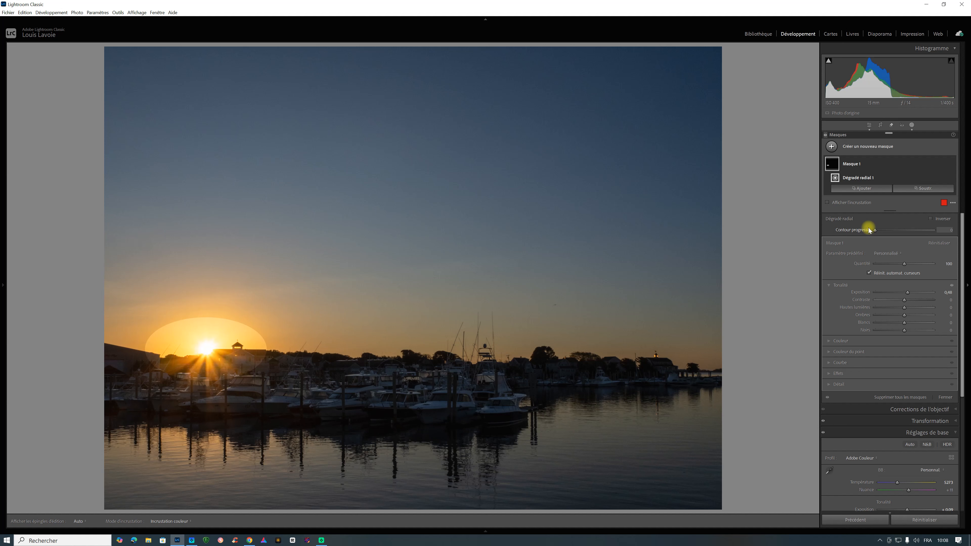
drag(869, 229, 953, 232)
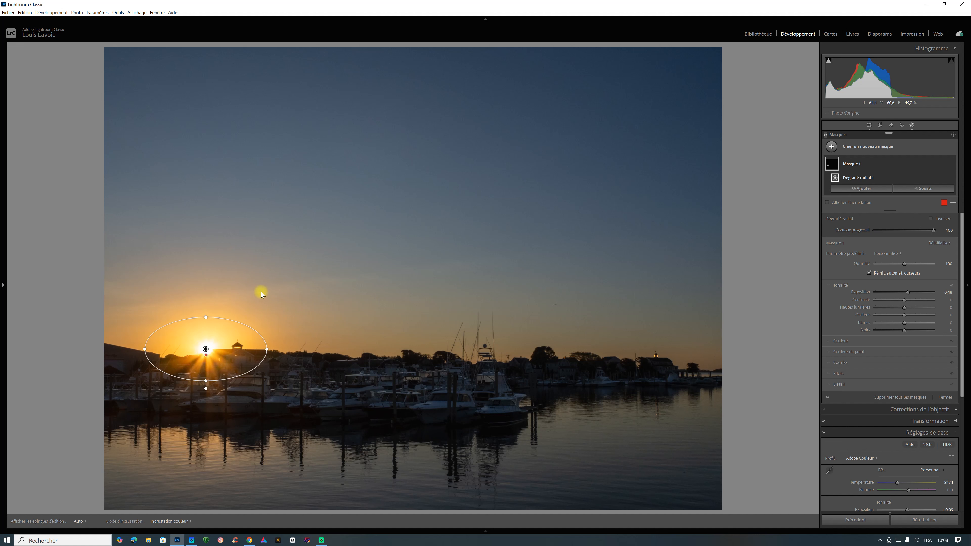
Fine-tune the sun mask's tone with exposure 0.51, contrast -100 and highlights 8.
key(ctrl+equal)
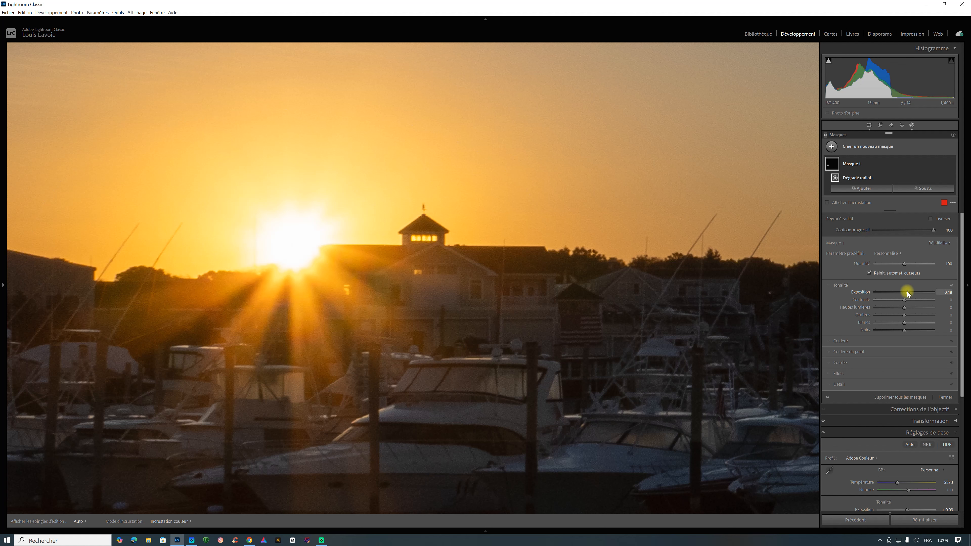
drag(908, 292, 906, 293)
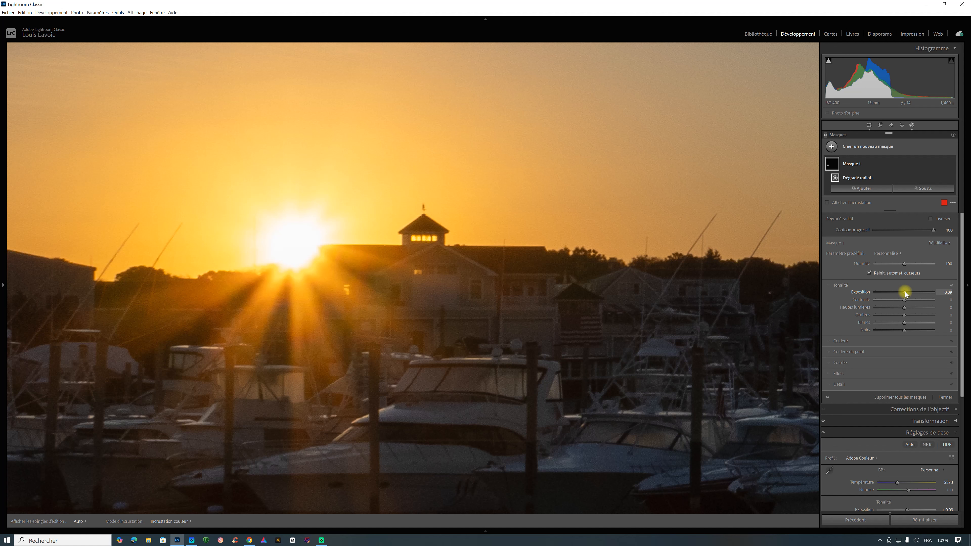
drag(907, 292, 909, 293)
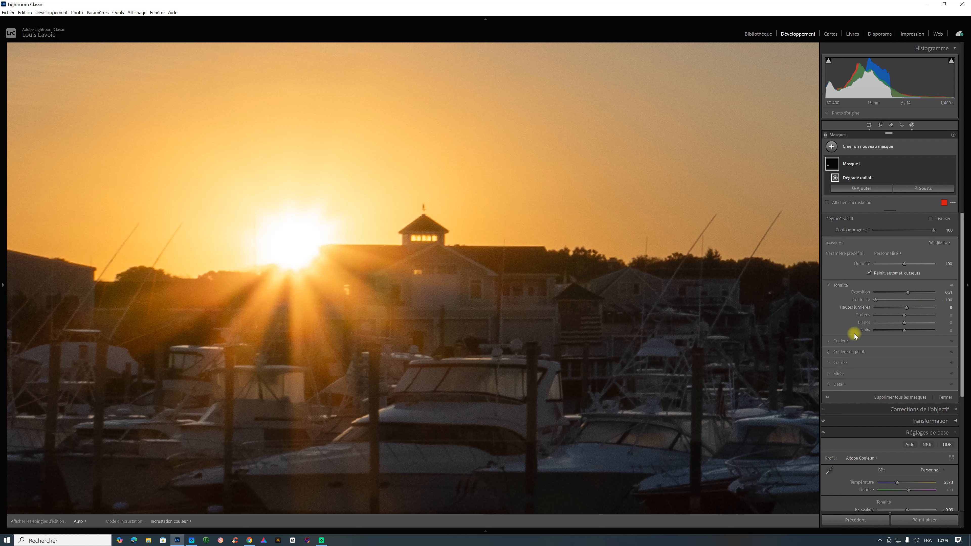
Set the sun mask's texture to -50, clarity to -98 and dehaze to -40, and compare the photo without and with the mask.
click(829, 373)
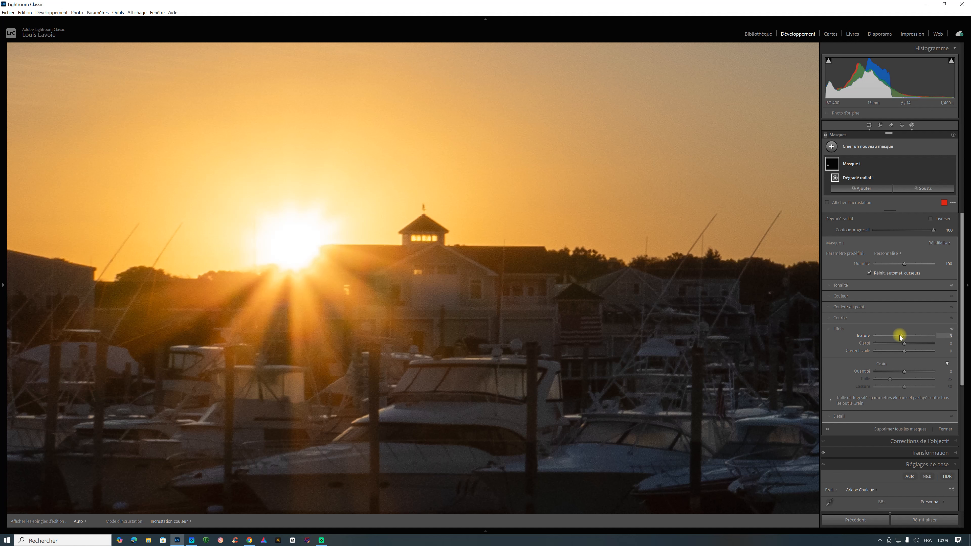
drag(904, 335, 890, 336)
drag(897, 343, 875, 345)
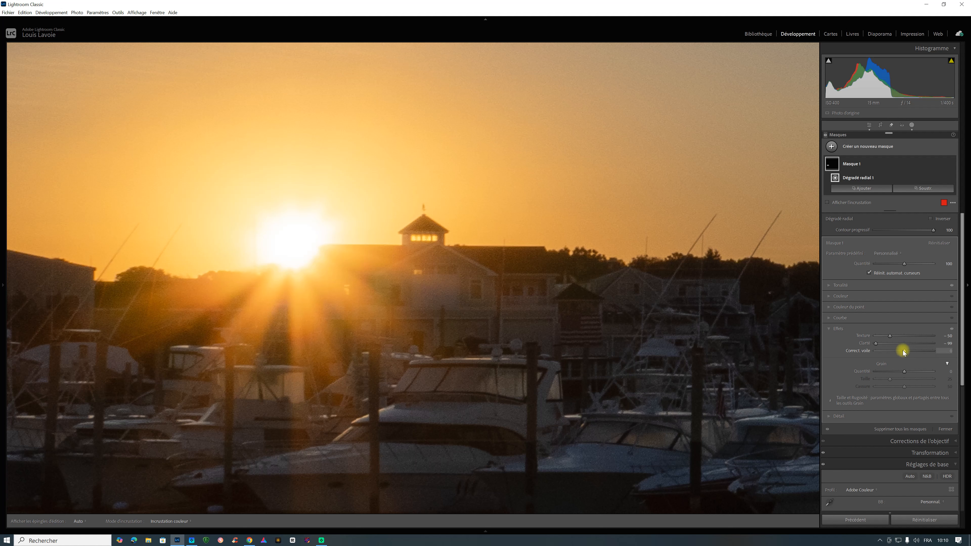
drag(904, 352, 892, 353)
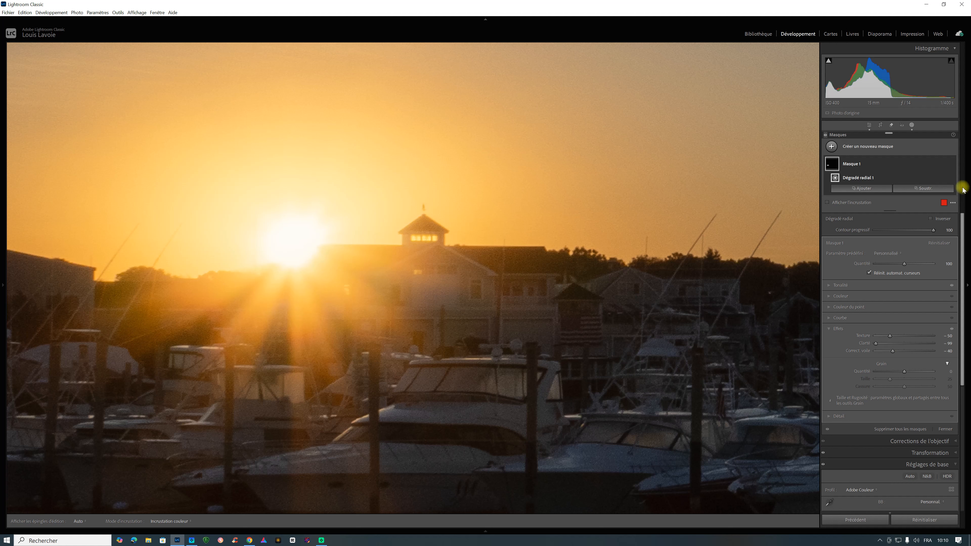
click(953, 164)
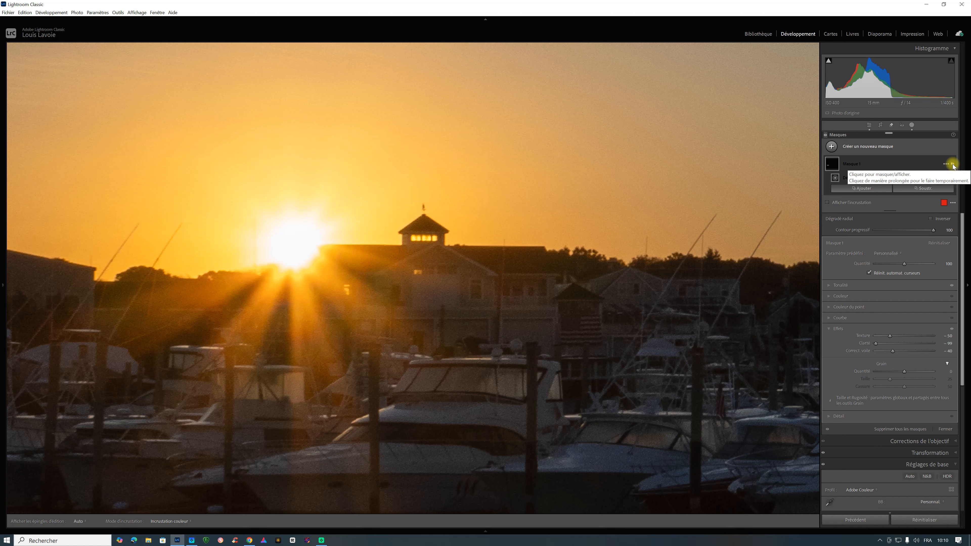
click(952, 165)
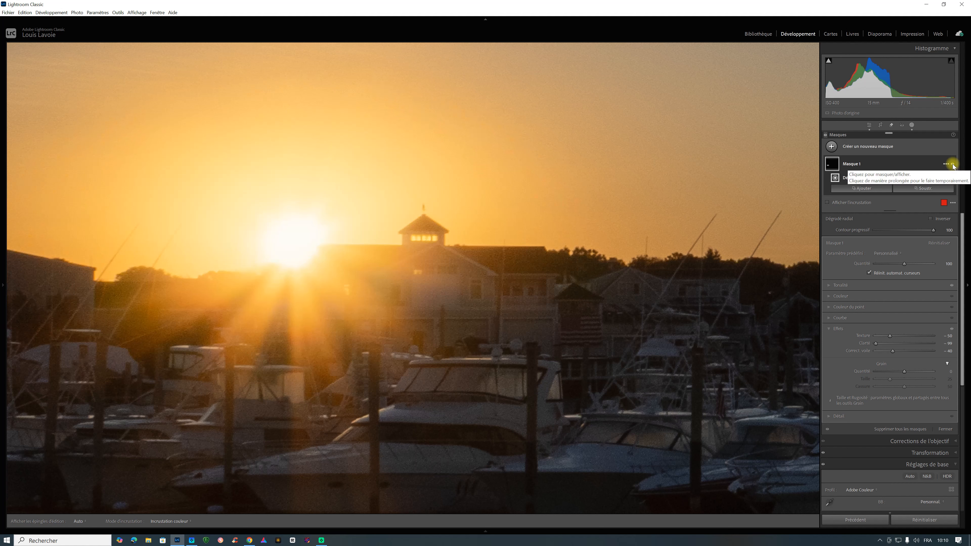
Lower the blacks of the sun mask to -40.
mouse_move(962, 233)
mouse_down()
mouse_move(963, 245)
mouse_move(962, 225)
mouse_up()
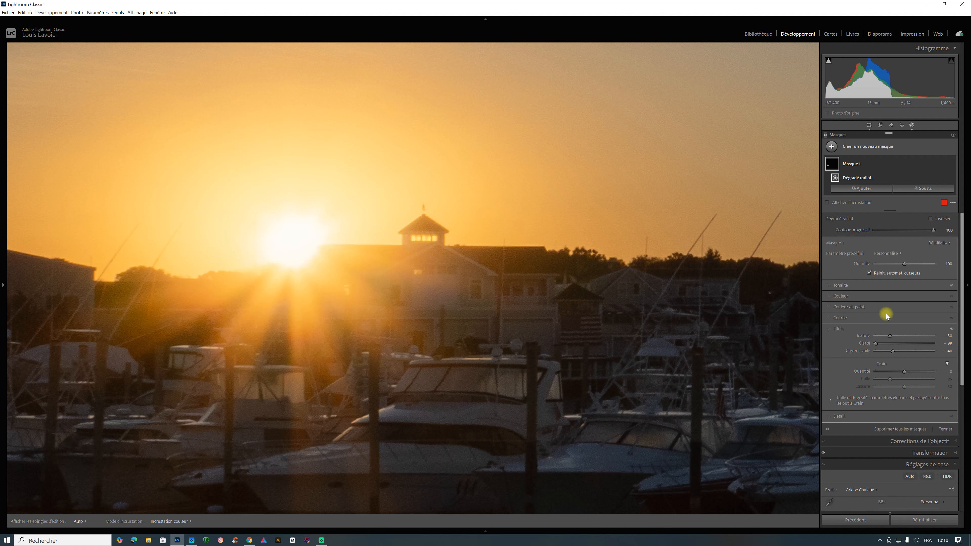
click(829, 285)
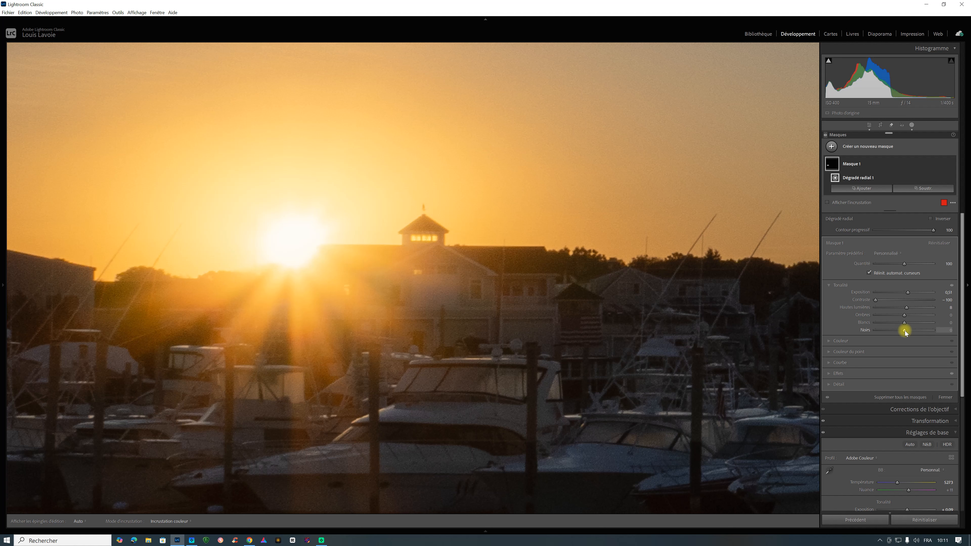
mouse_move(905, 331)
mouse_down()
mouse_move(921, 335)
mouse_move(903, 334)
mouse_up()
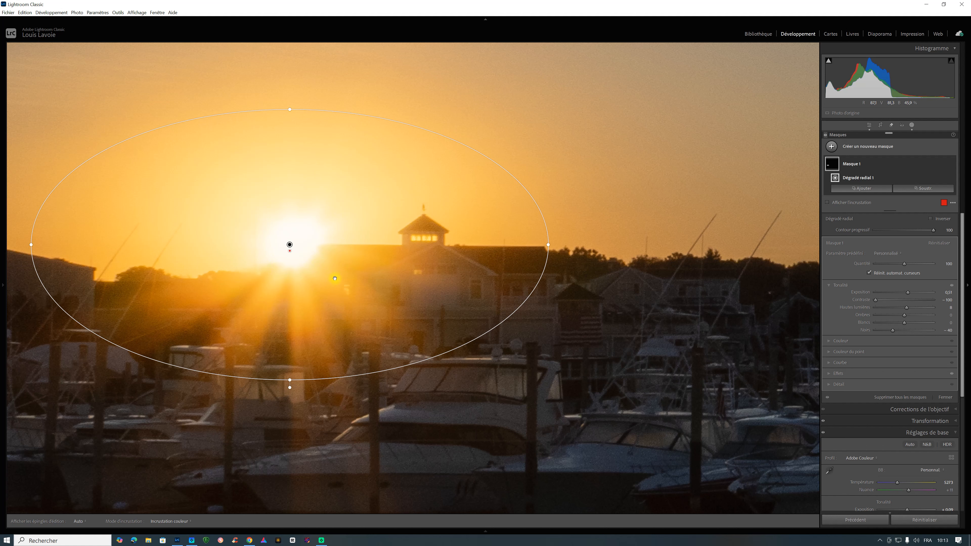
Sample the pale yellow glow beside the sun as a point colour, shift its hue to -33, and close masking.
click(829, 352)
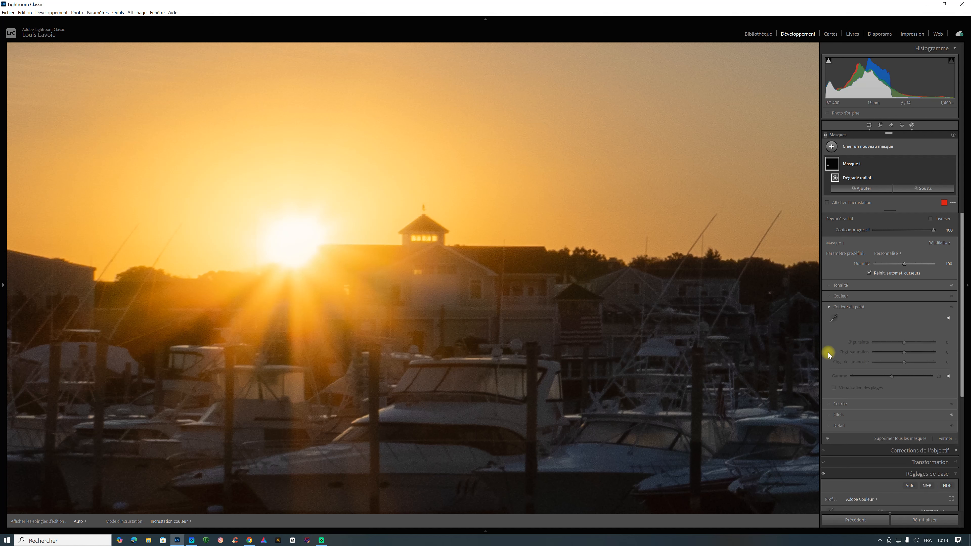
click(835, 317)
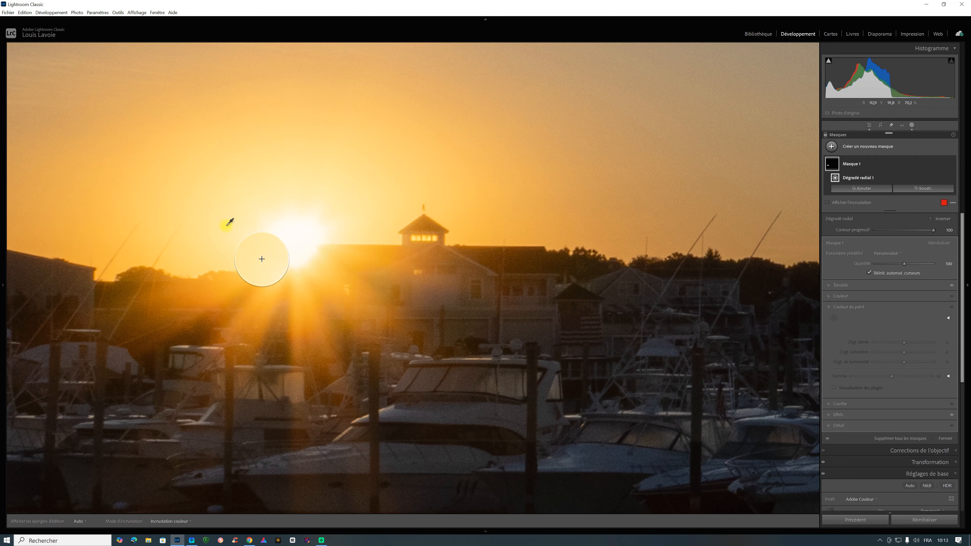
click(212, 233)
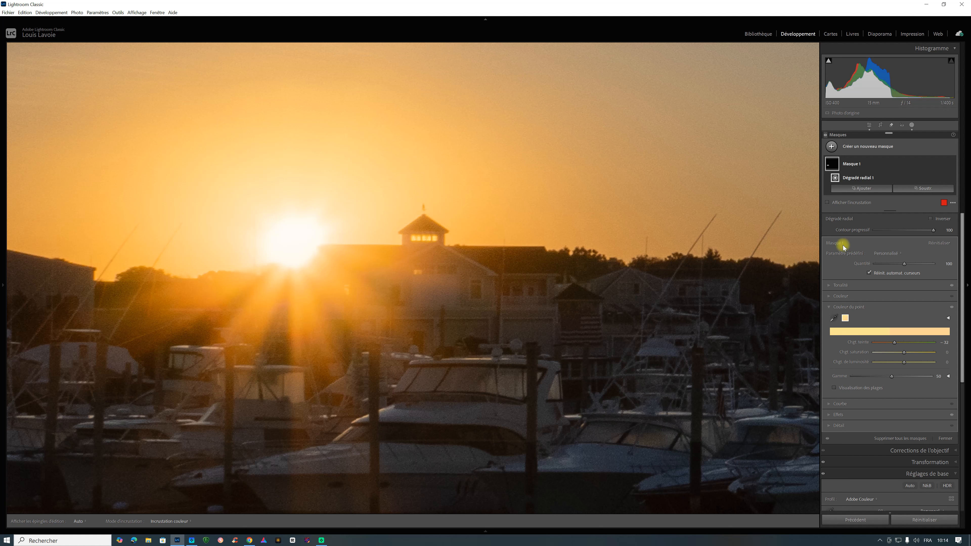
click(947, 440)
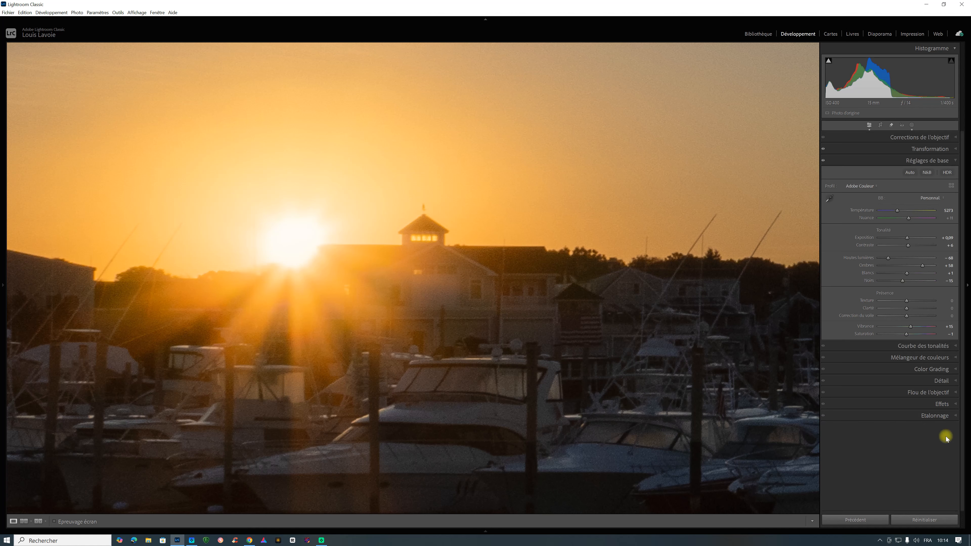
click(502, 337)
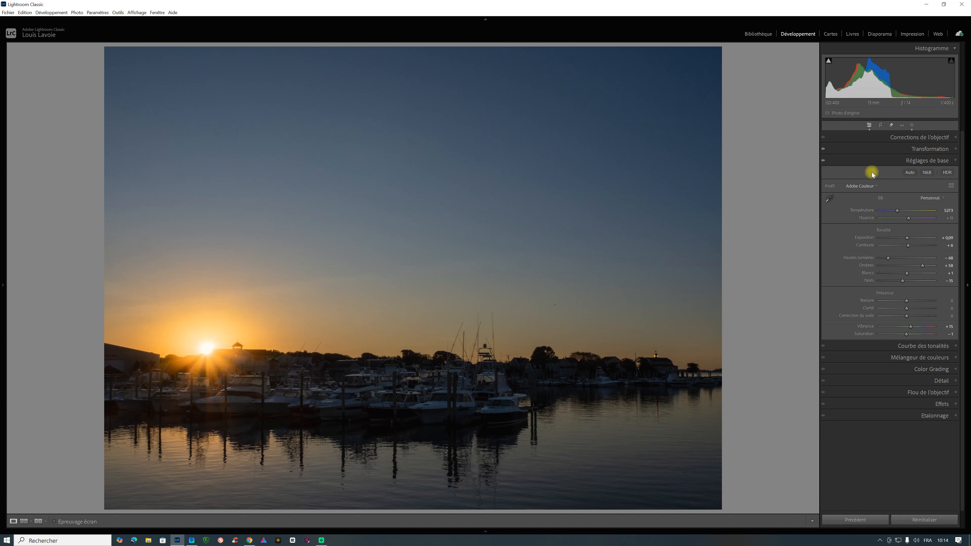
Reselect Masque 1 and reshape its radial gradient into a circle centred on the sun.
click(913, 126)
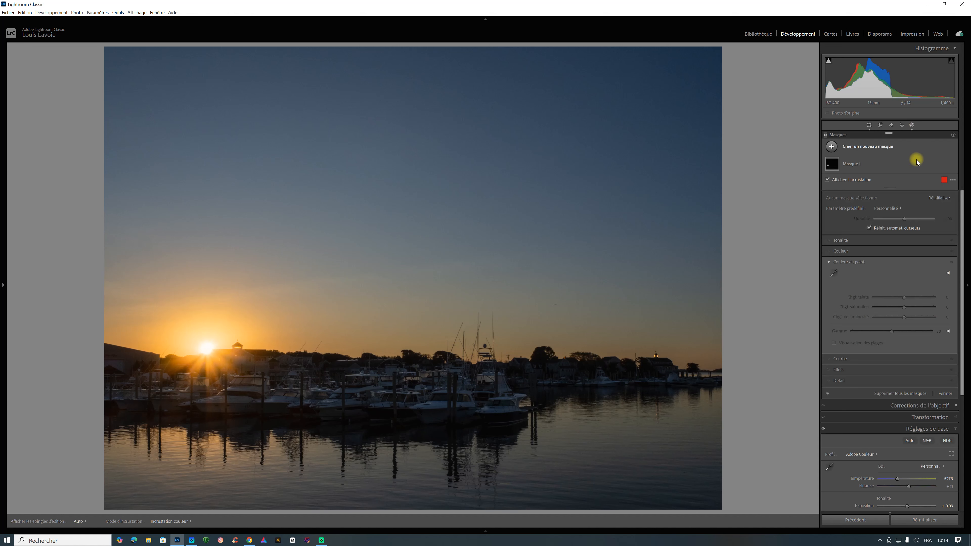
click(861, 163)
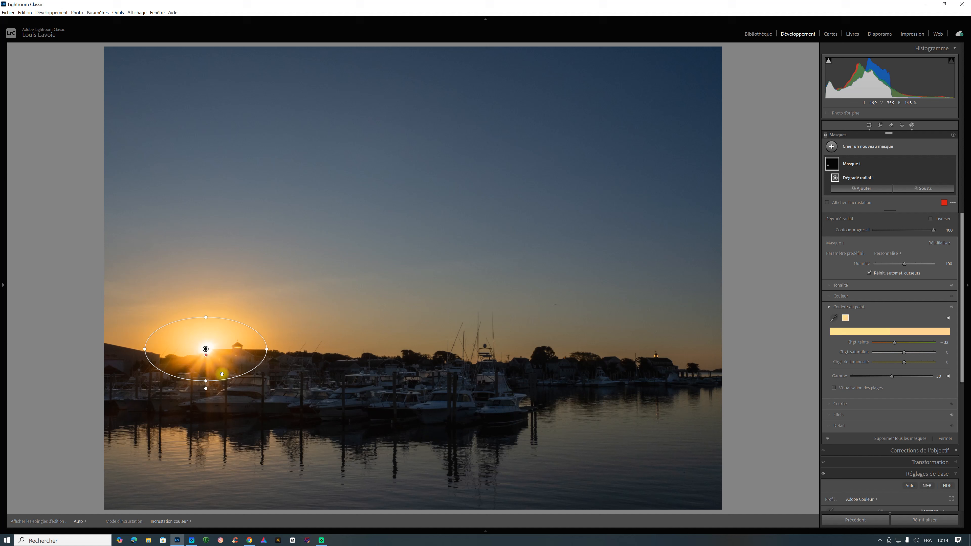
drag(206, 381, 205, 367)
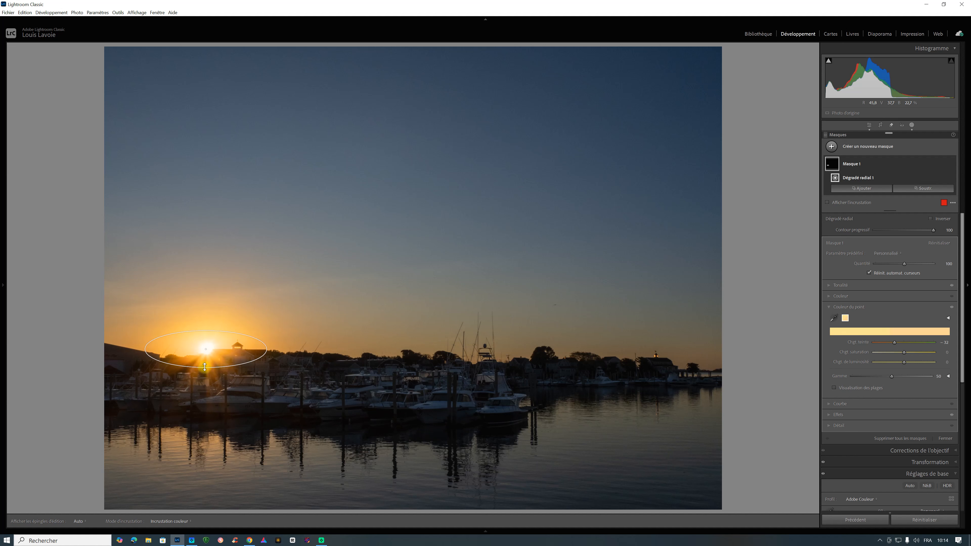
drag(145, 349, 162, 349)
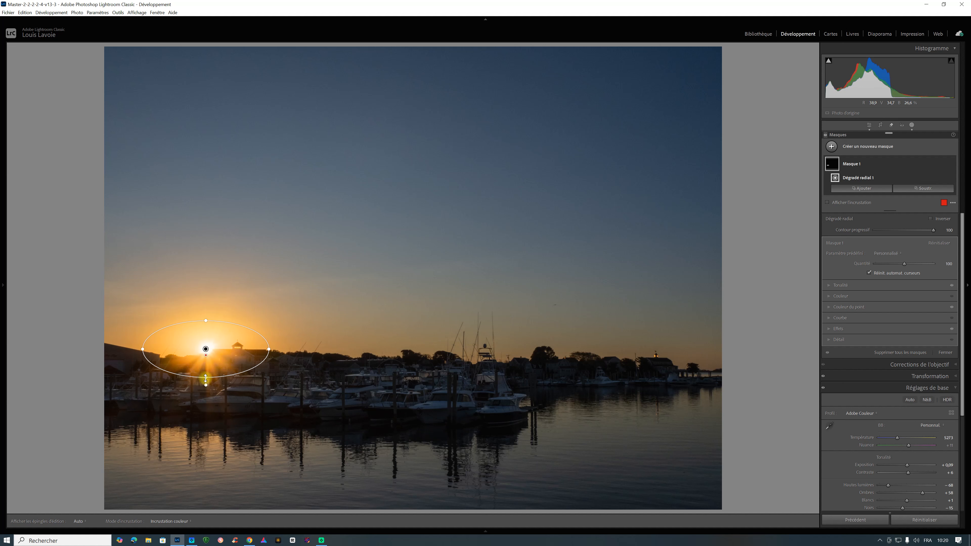
drag(205, 379, 202, 414)
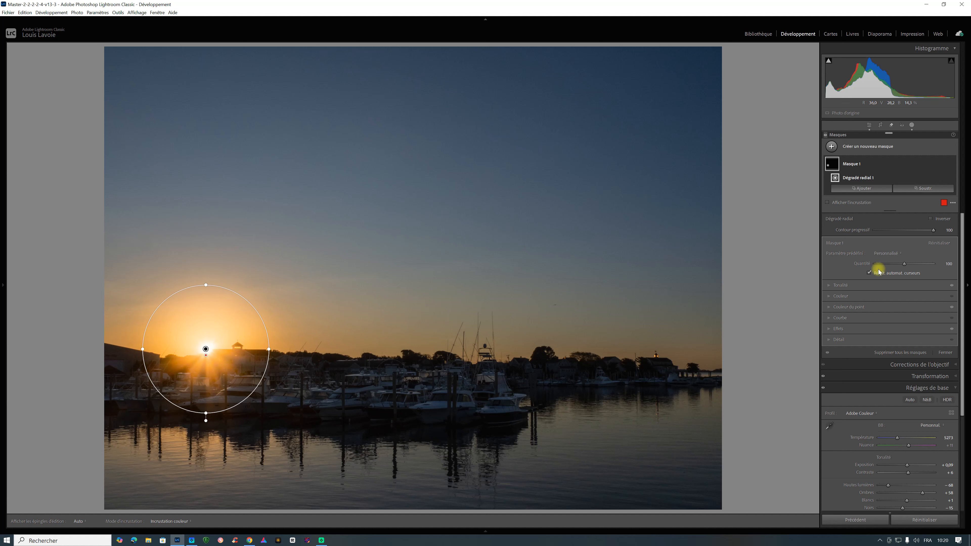
Subtract the dark shoreline and boats below the sun from the mask with a soft, low-density brush.
click(929, 188)
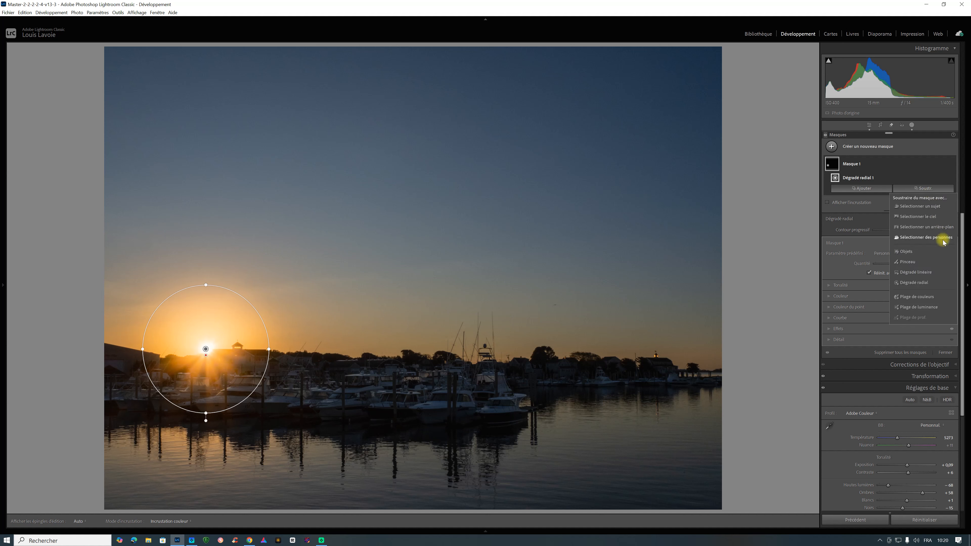
click(908, 262)
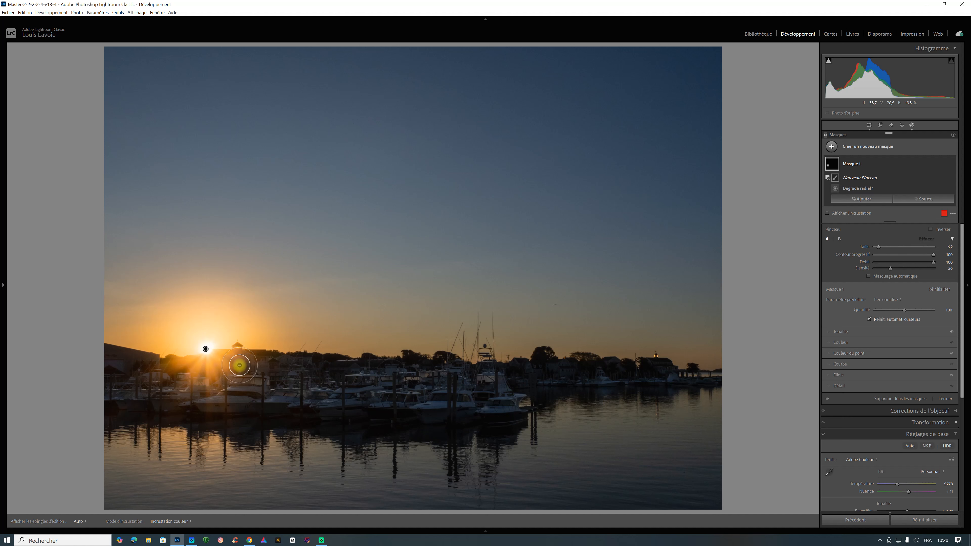
mouse_move(240, 368)
mouse_down()
mouse_move(180, 375)
mouse_move(211, 381)
mouse_move(223, 380)
mouse_move(187, 380)
mouse_move(213, 378)
mouse_move(161, 364)
mouse_move(191, 375)
mouse_move(227, 366)
mouse_move(218, 376)
mouse_move(234, 365)
mouse_move(190, 377)
mouse_move(220, 372)
mouse_move(168, 362)
mouse_move(231, 371)
mouse_move(172, 370)
mouse_up()
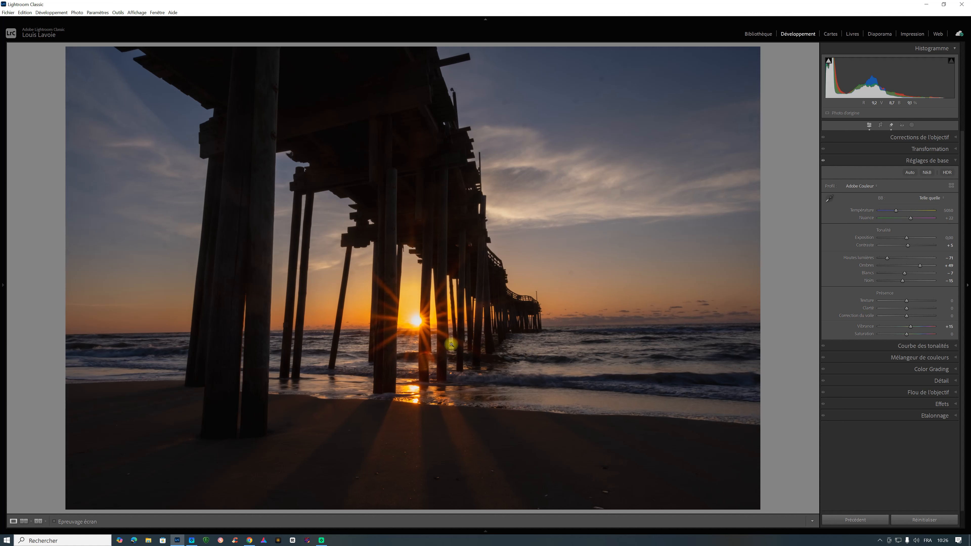
Inspect the sunburst in the pier photo and add a radial gradient mask as an ellipse centred on the sun.
click(416, 321)
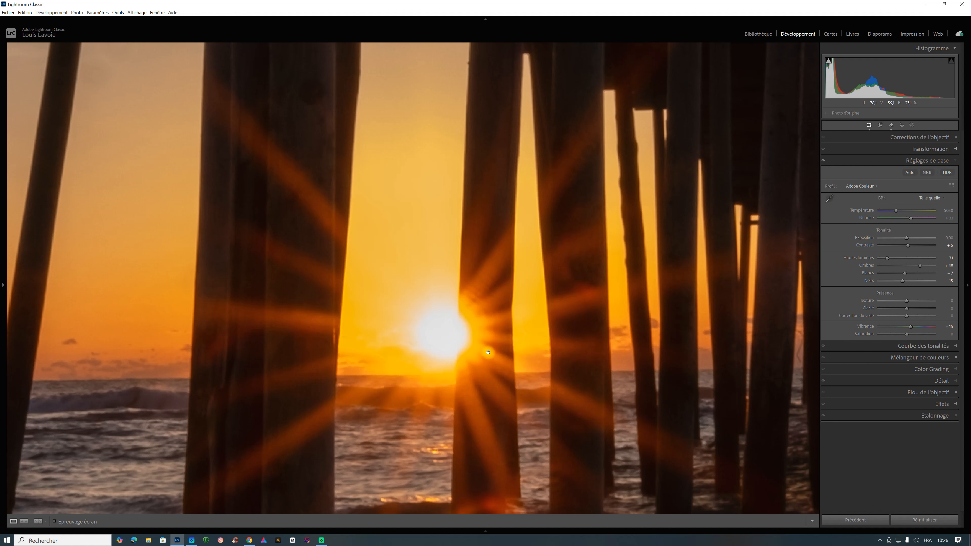
click(474, 316)
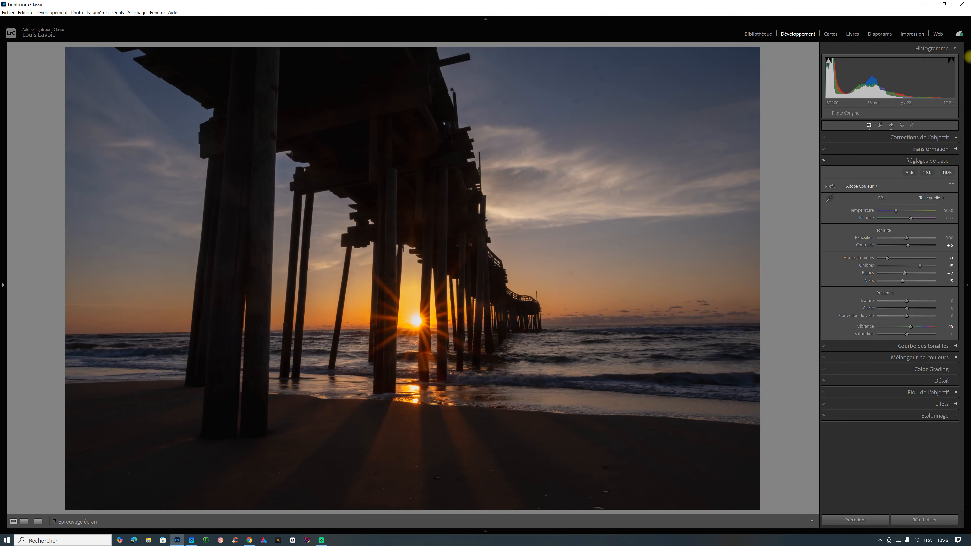
click(912, 126)
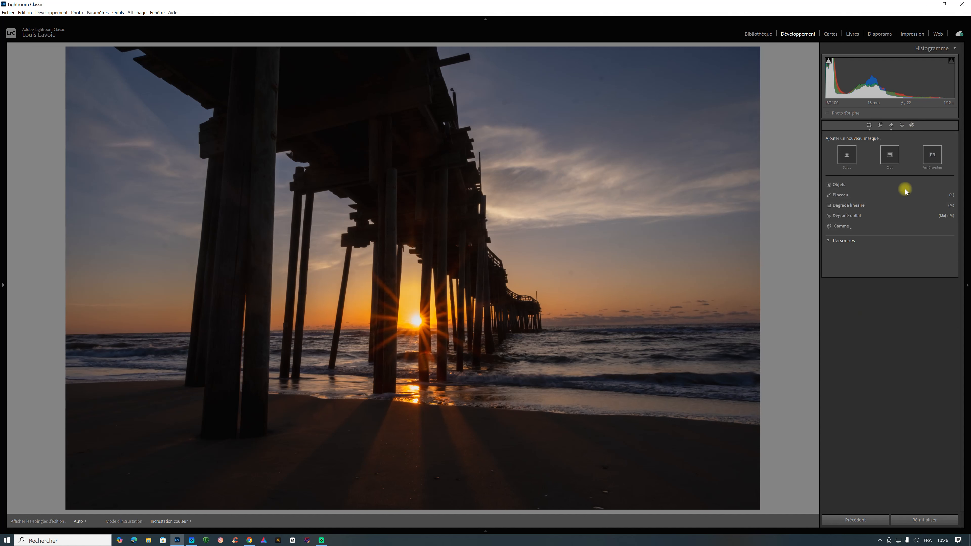
click(860, 216)
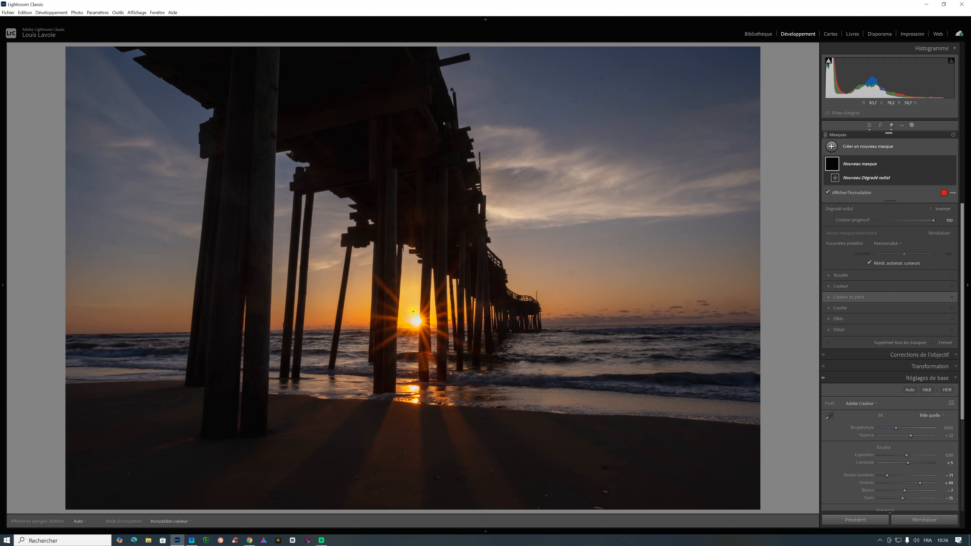
drag(417, 321, 477, 356)
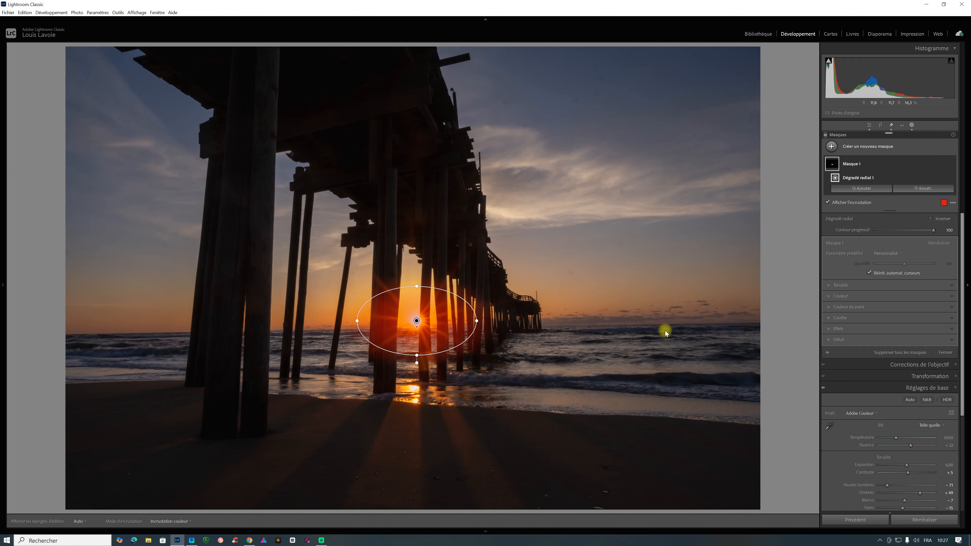
Check the radial mask's extent around the sun by lowering its feather to 0 and returning it to 100.
key(ctrl+equal)
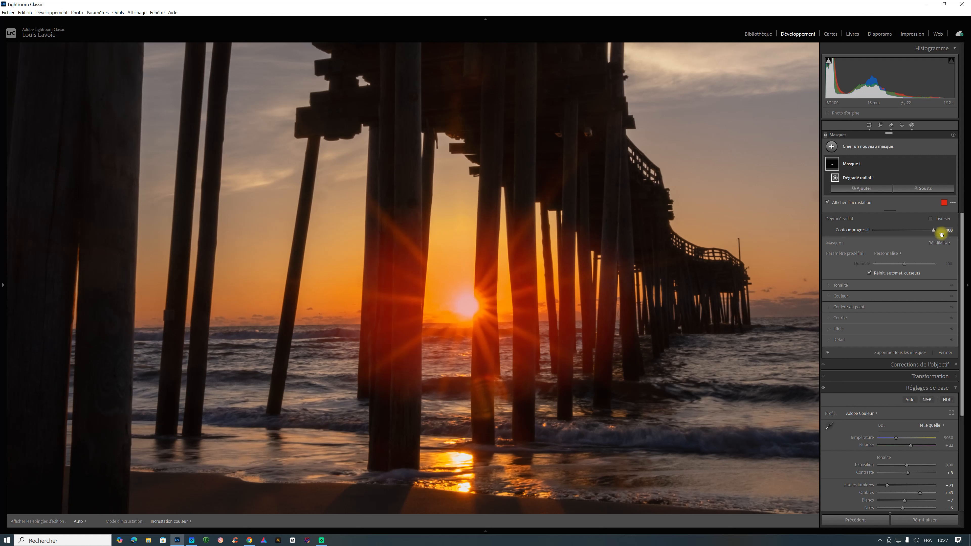
drag(934, 229, 843, 231)
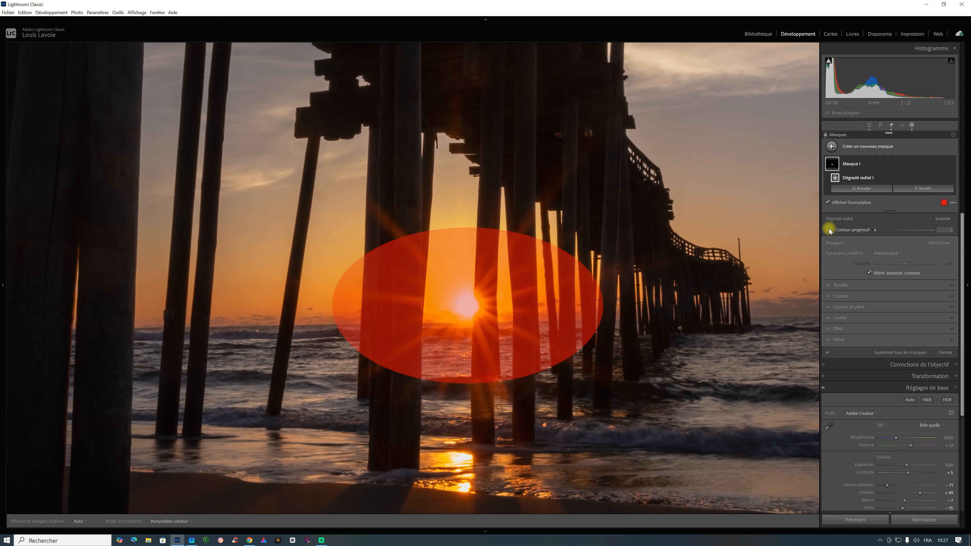
drag(914, 231, 954, 233)
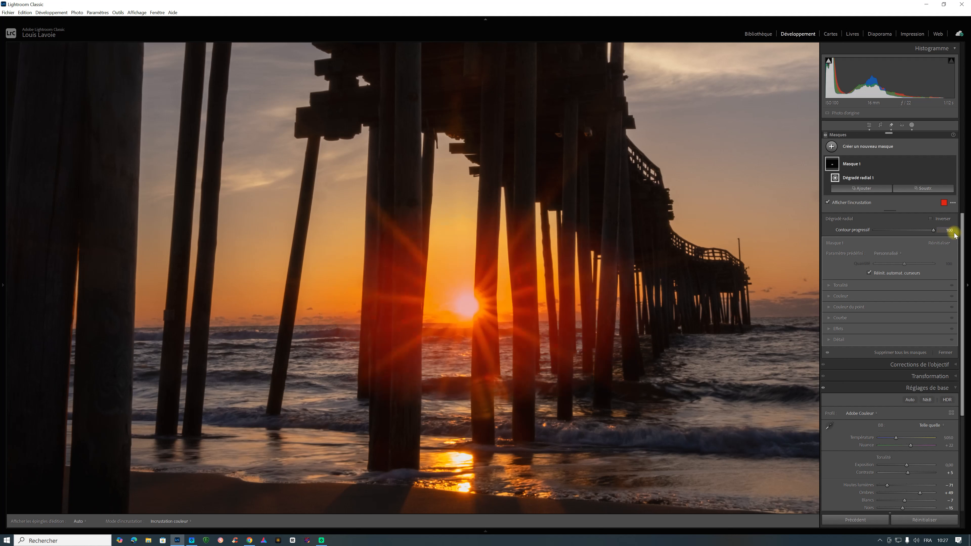
Adjust the mask's tone with exposure 0.44, contrast -51 and highlights 12, and fine-tune the blacks.
click(828, 285)
drag(903, 294, 905, 294)
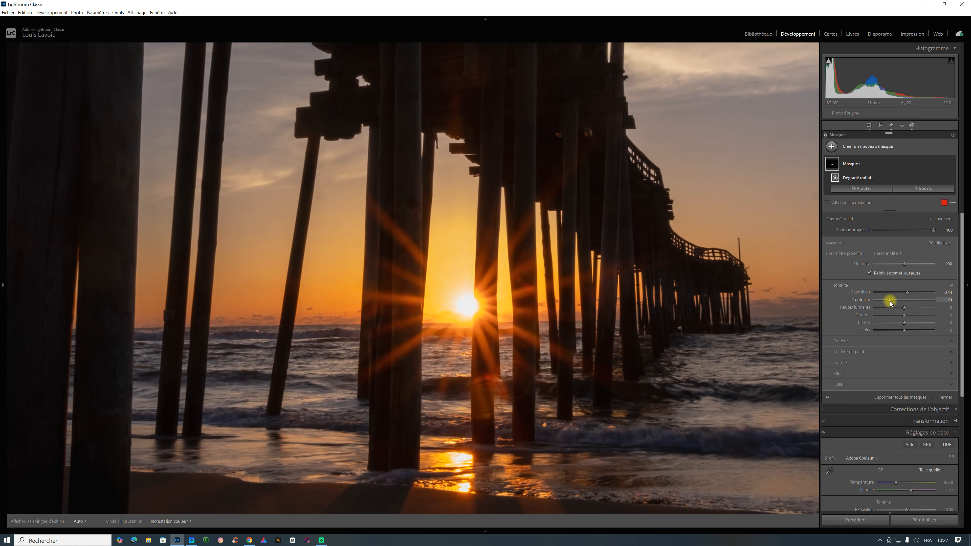
mouse_move(904, 303)
mouse_down()
mouse_move(936, 301)
mouse_move(890, 300)
mouse_up()
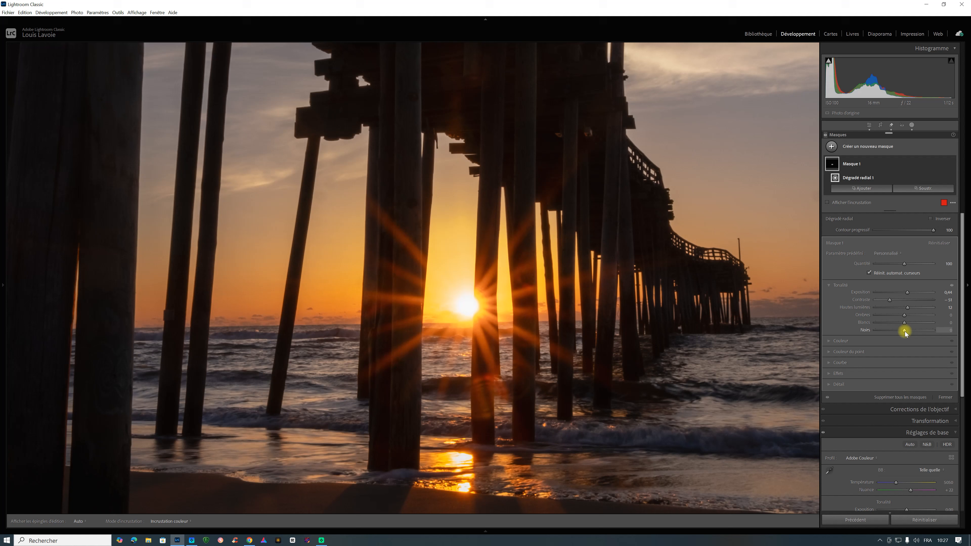
mouse_move(909, 332)
mouse_down()
mouse_move(893, 330)
mouse_move(908, 331)
mouse_up()
Reset the mask's temperature and sample the yellow glow beside the sun as a point colour with its hue shifted to -17.
click(831, 341)
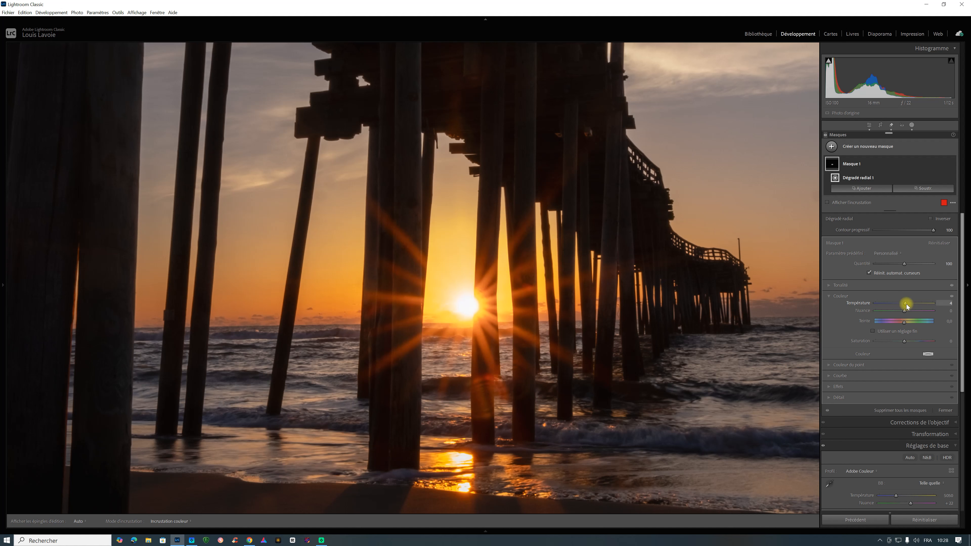
double_click(867, 302)
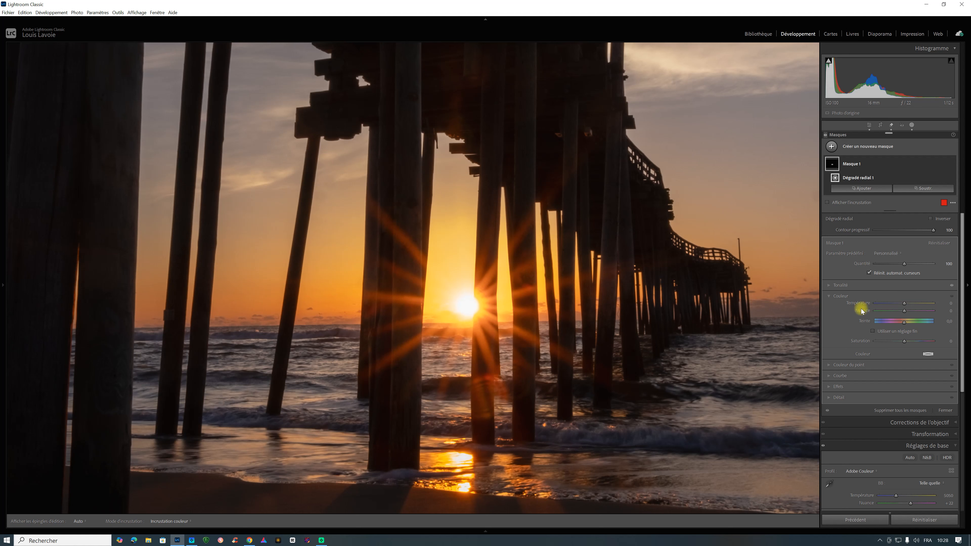
click(829, 365)
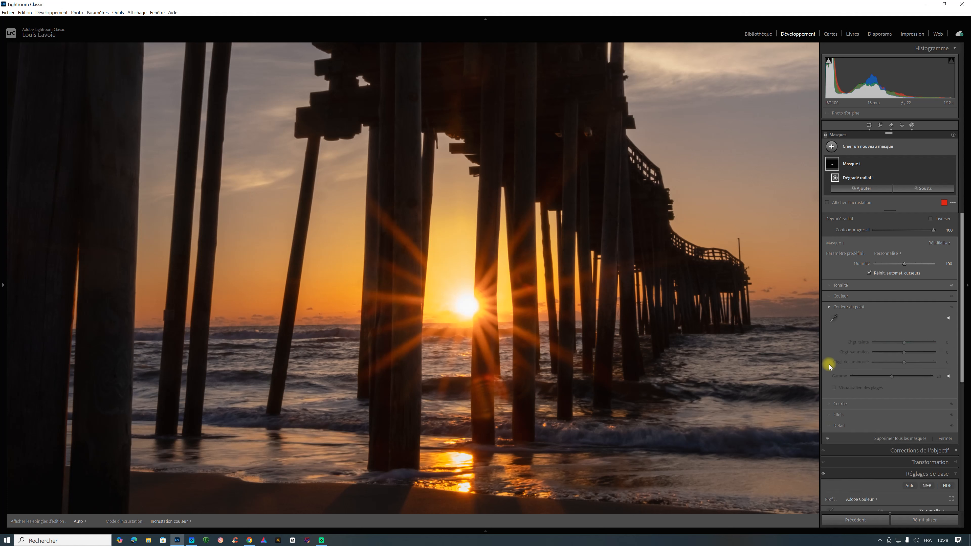
click(834, 317)
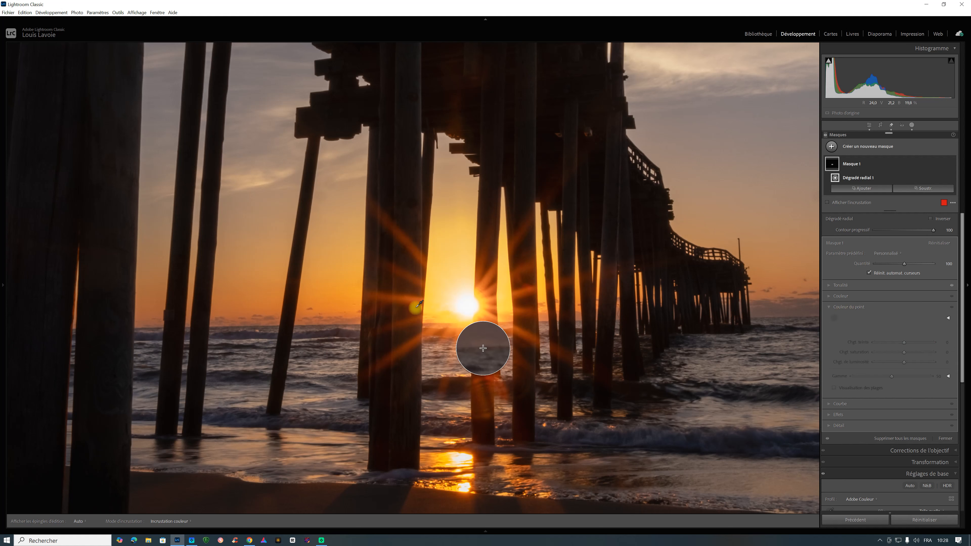
click(444, 296)
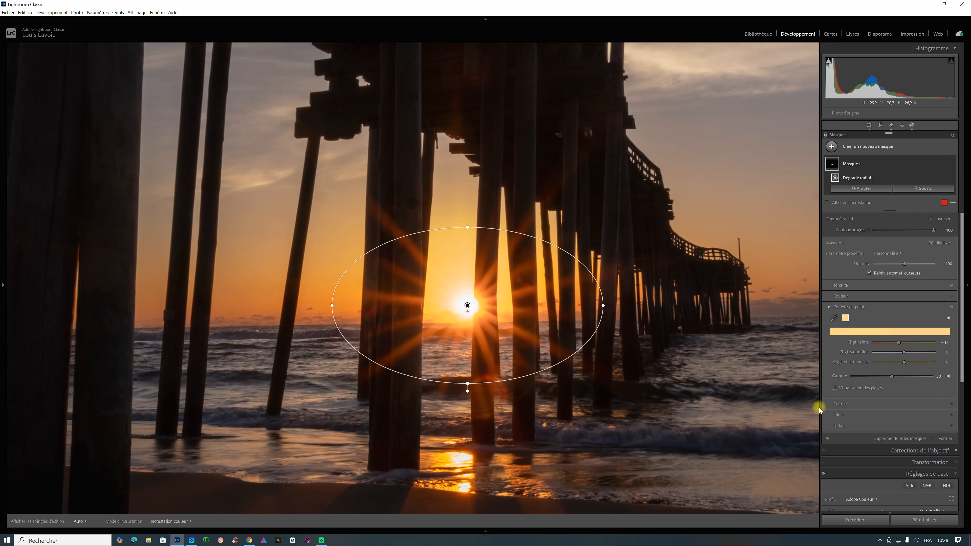
Soften the sun's glow by setting the mask's texture to -61, clarity to -100 and dehaze to -30.
click(828, 414)
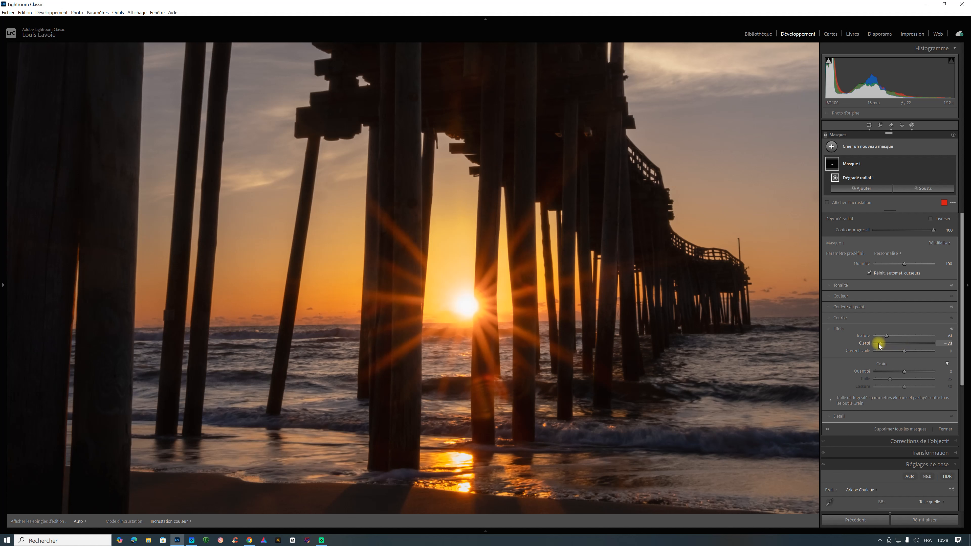
drag(880, 346, 868, 344)
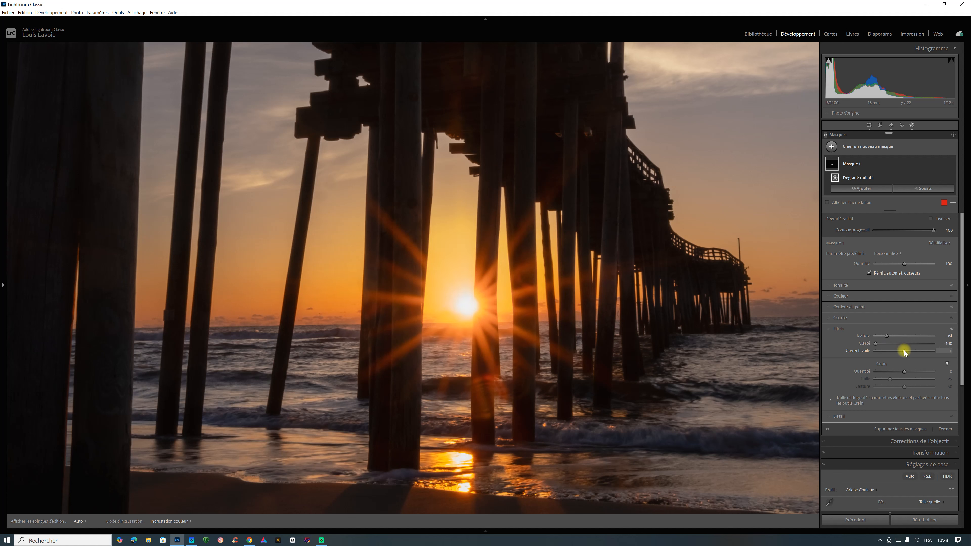
drag(905, 353, 898, 353)
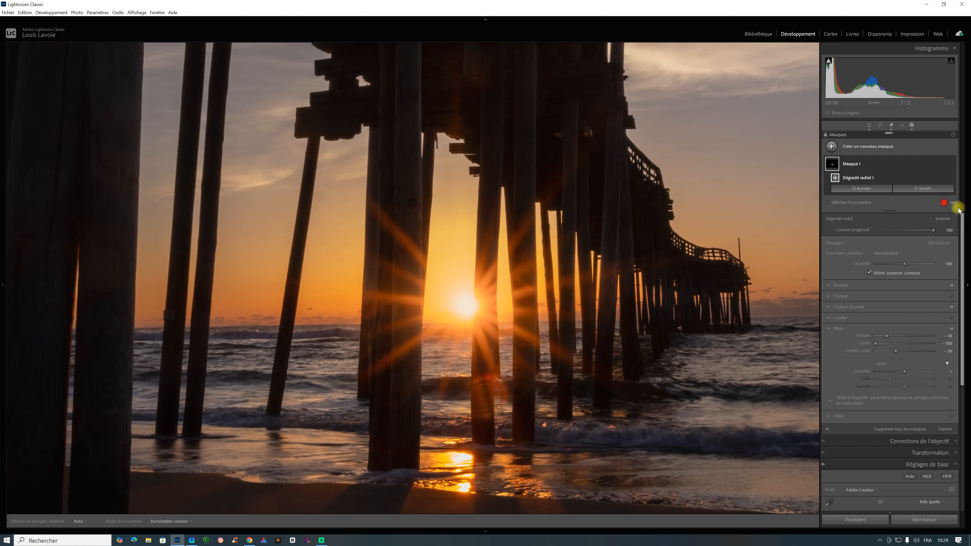
Hide Masque 1 and show it again to compare the sunburst with and without the mask.
mouse_move(951, 166)
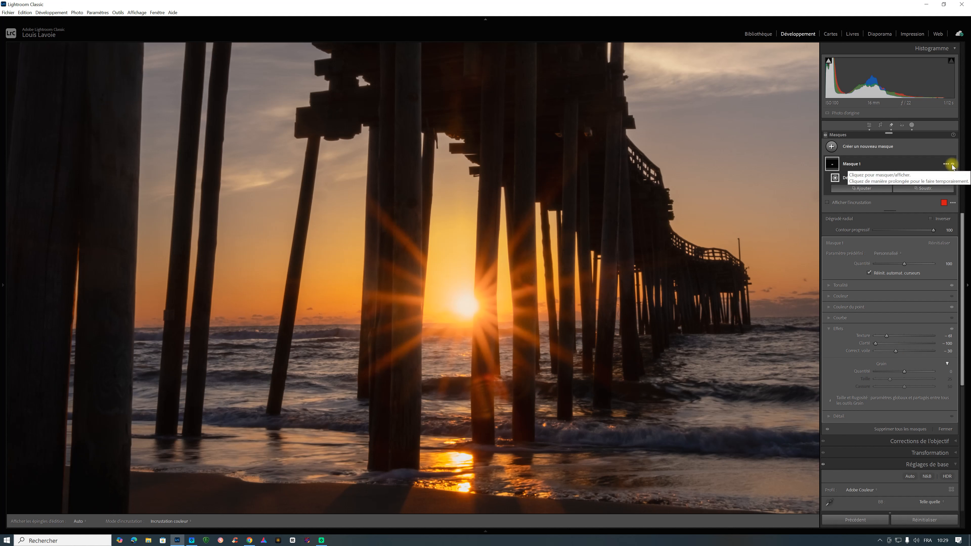
click(954, 164)
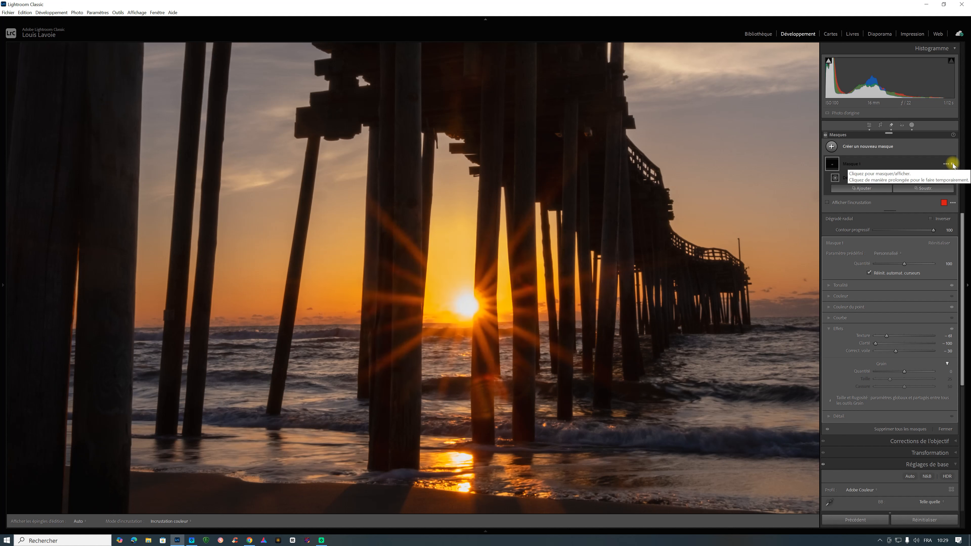
click(953, 164)
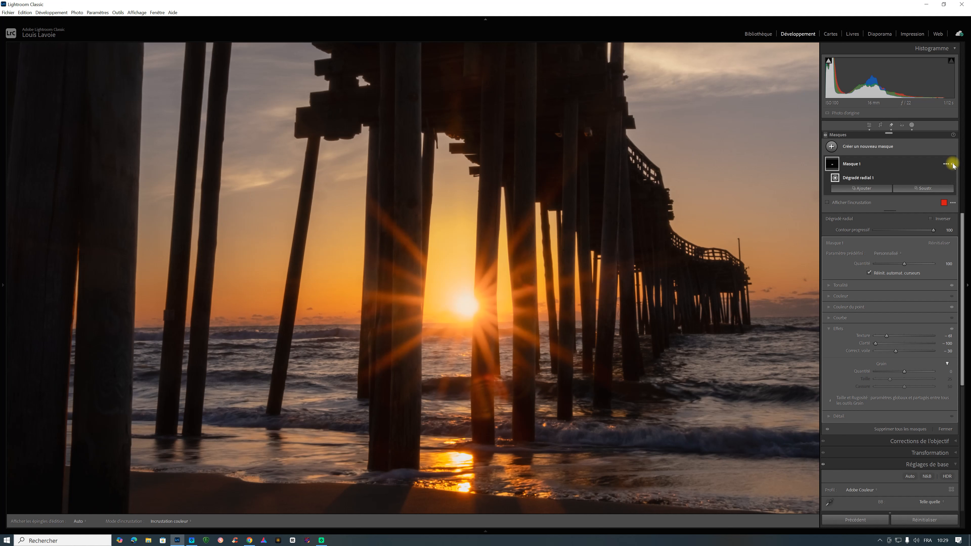